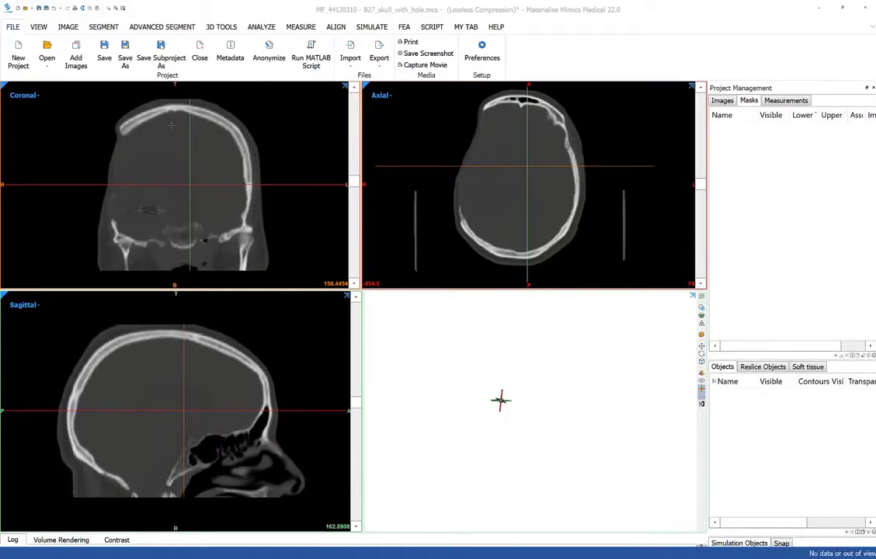
Create a new Bone (CT) threshold mask spanning 226 to 3071 HU
left_click(109, 28)
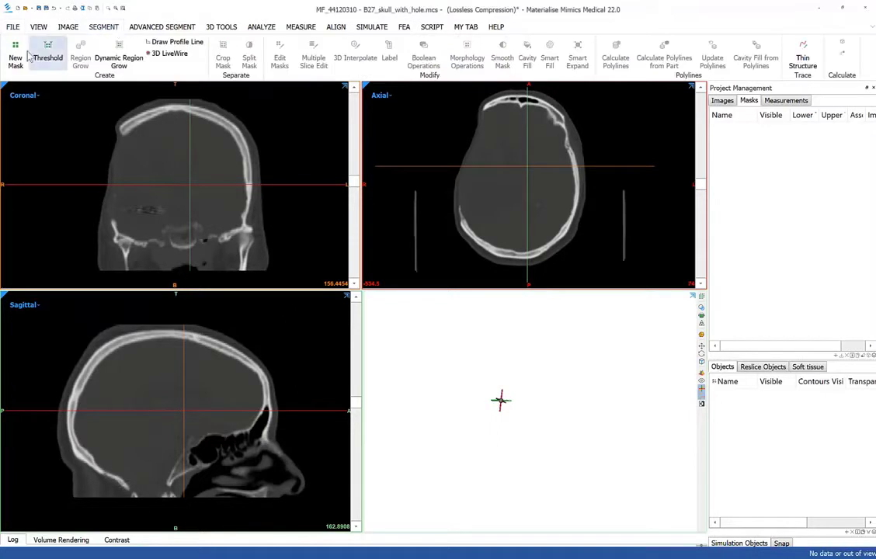
left_click(15, 59)
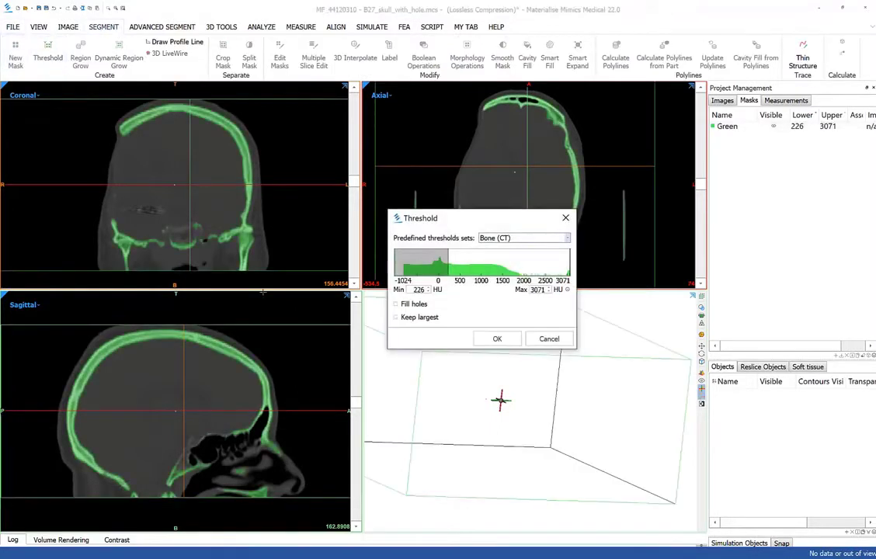
left_click(495, 336)
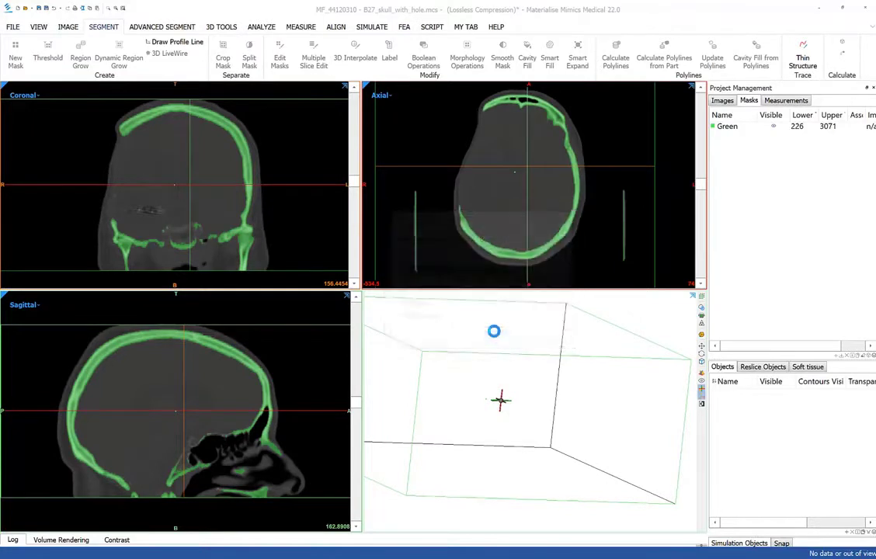
Rename the Green mask to 'skull'
left_click(731, 129)
double_click(740, 131)
type("skull")
key("Return")
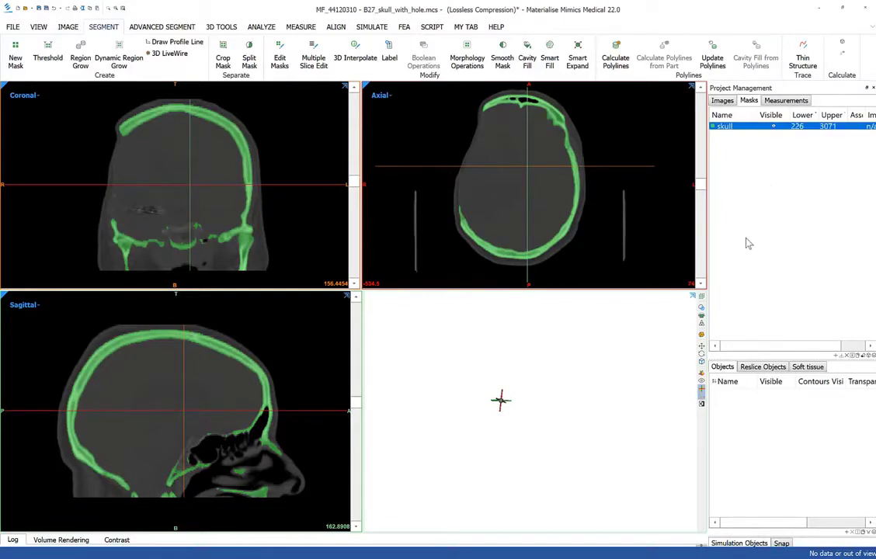
Calculate 3D part 'skull 1' from the skull mask at Optimal quality, then select it
left_click(845, 44)
left_click(486, 370)
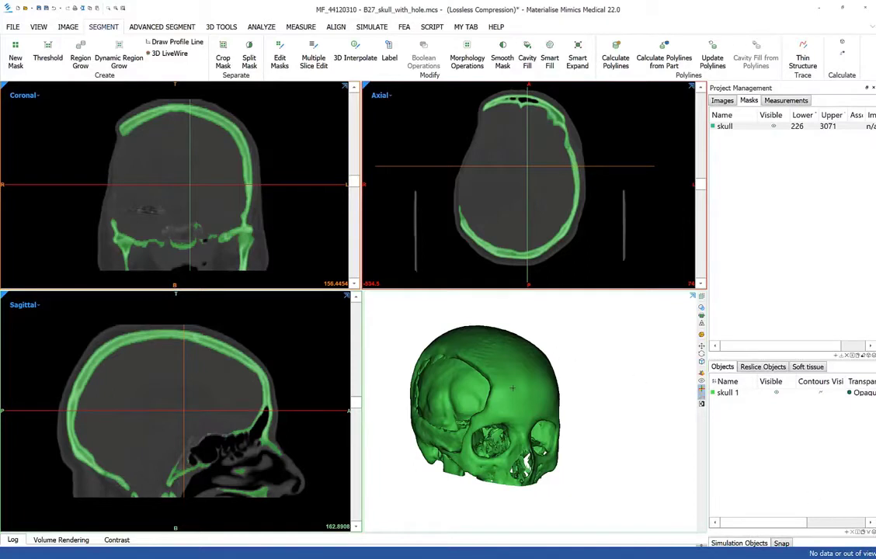
right_click_drag(465, 354, 658, 359)
left_click(719, 395)
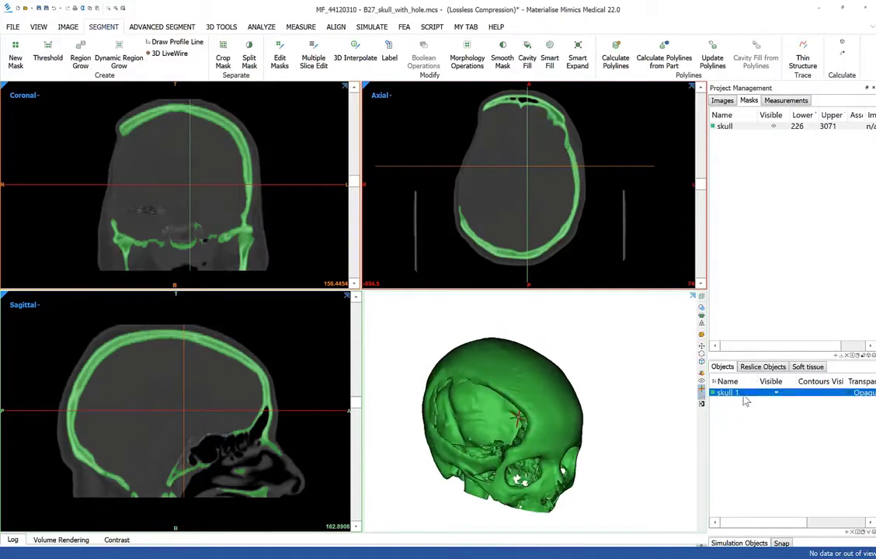
Set the skull 1 part's type to Bone in its properties
double_click(571, 408)
left_click(403, 254)
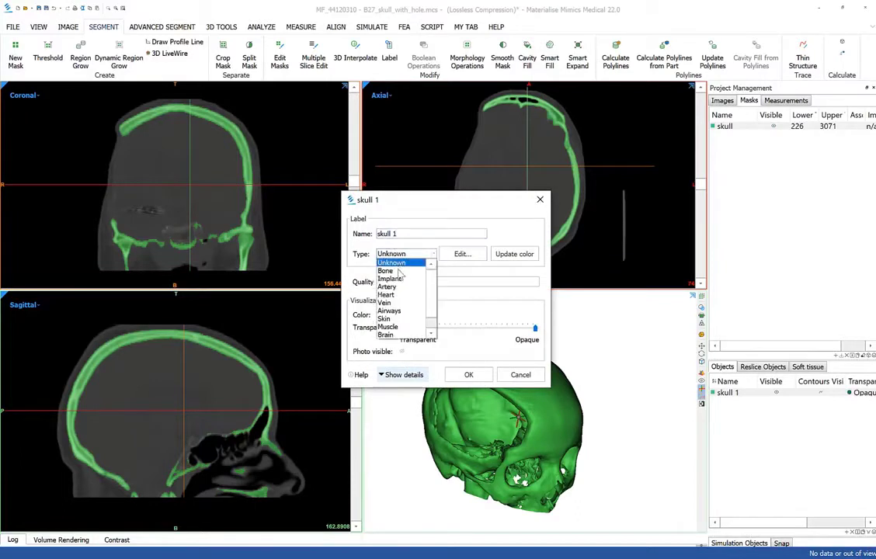
left_click(390, 269)
left_click(469, 375)
right_click_drag(497, 389, 522, 395)
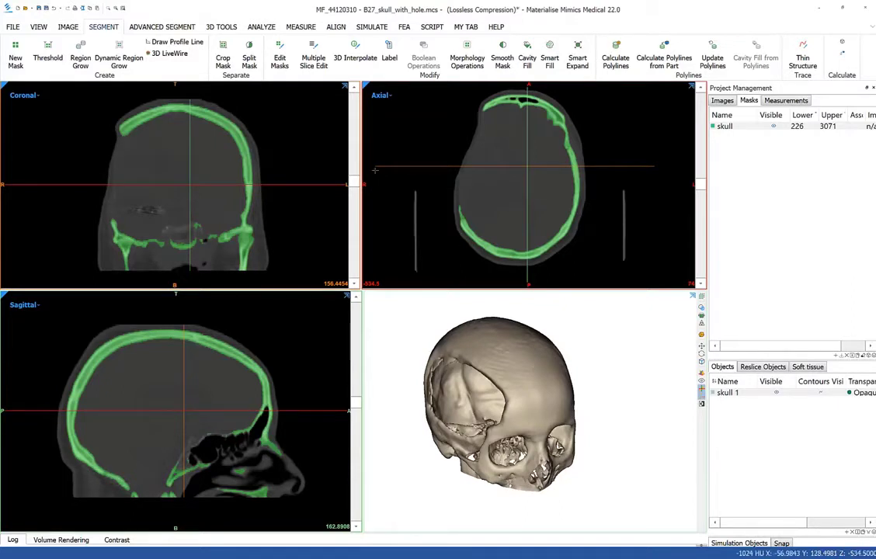
Export the skull 1 part from Mimics to 3-matic
left_click(13, 27)
left_click(379, 57)
left_click(389, 78)
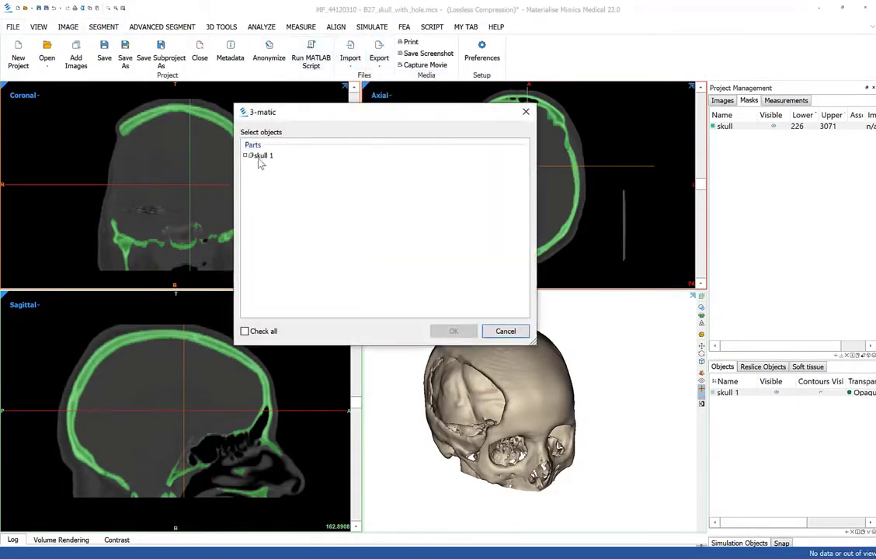
left_click(246, 156)
left_click(454, 331)
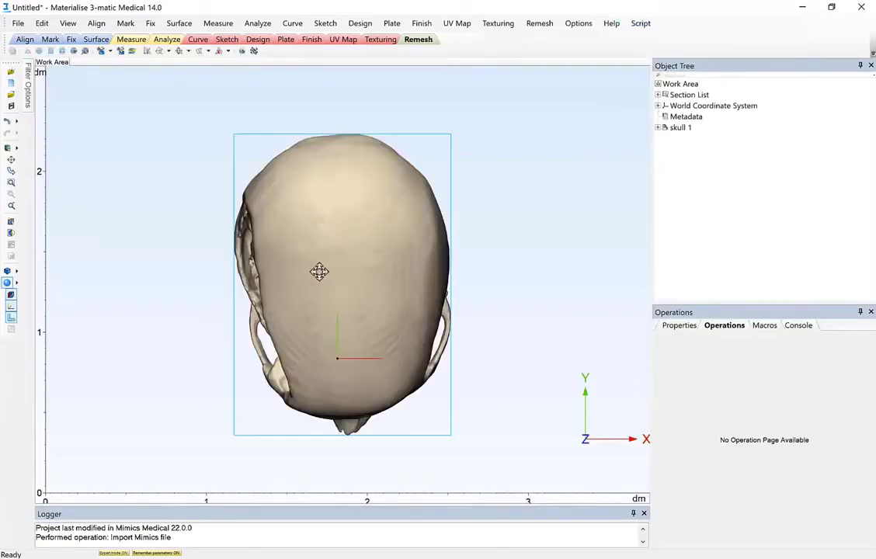
Switch the skull display to the standard Front view
right_click_drag(334, 299, 54, 254)
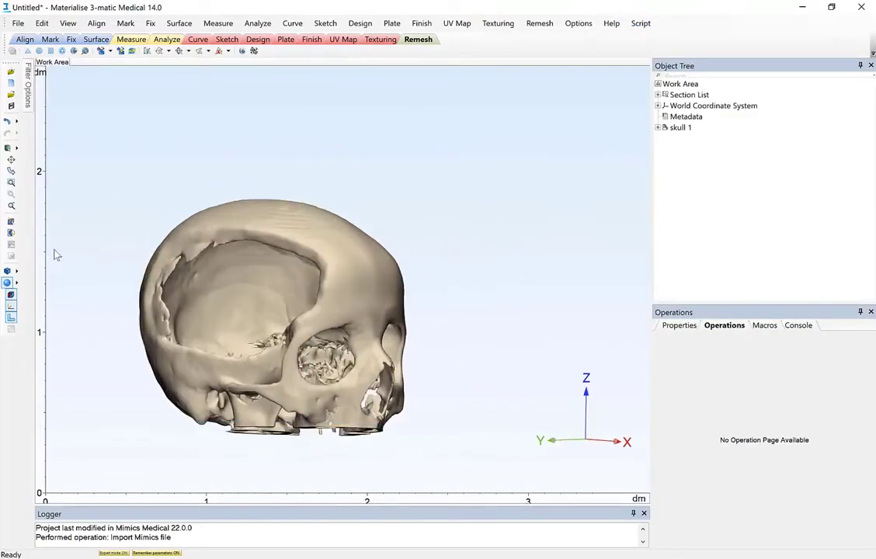
left_click(17, 271)
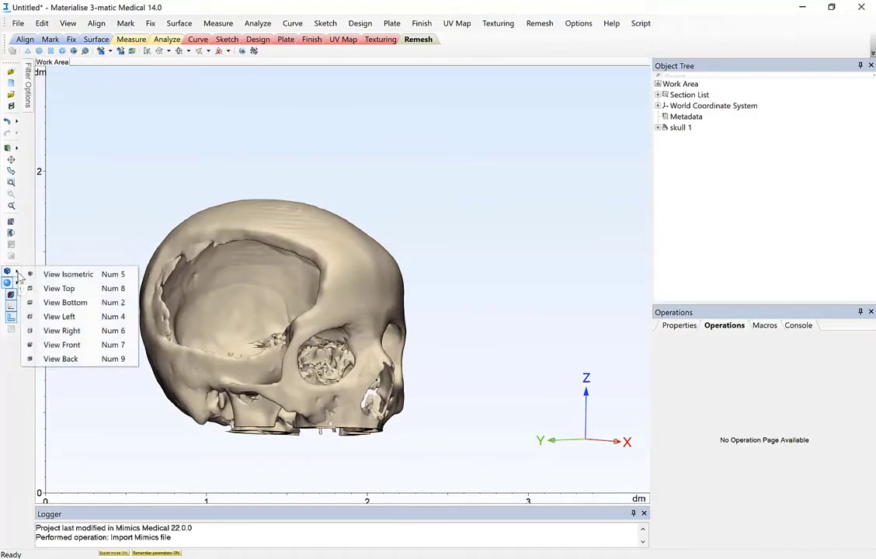
left_click(62, 347)
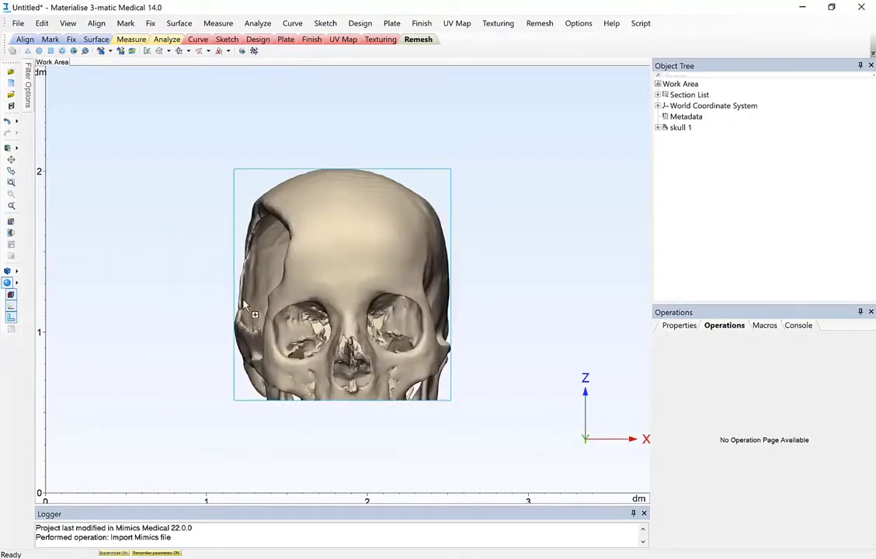
Draw a closed Trim polyline around one half of the skull
left_click(312, 40)
left_click(116, 51)
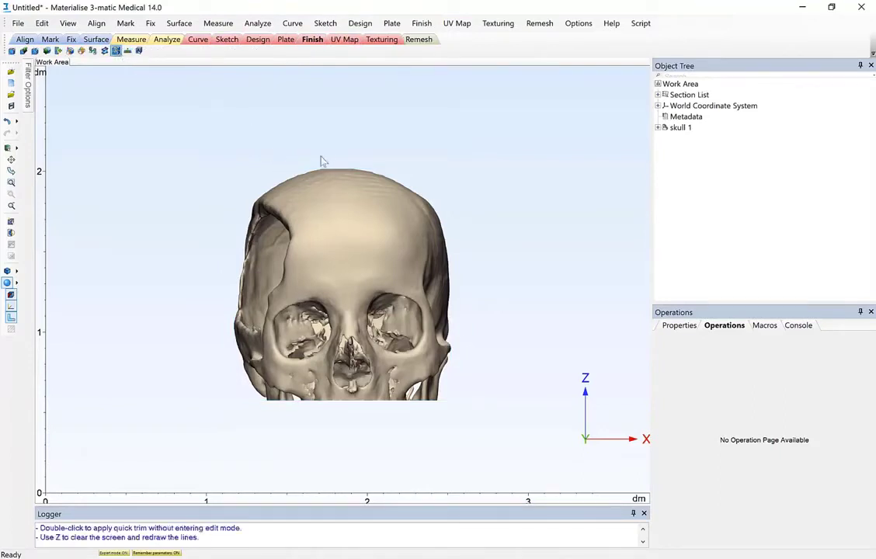
left_click(337, 111)
left_click(354, 459)
left_click(187, 466)
left_click(136, 318)
left_click(178, 182)
left_click(337, 111)
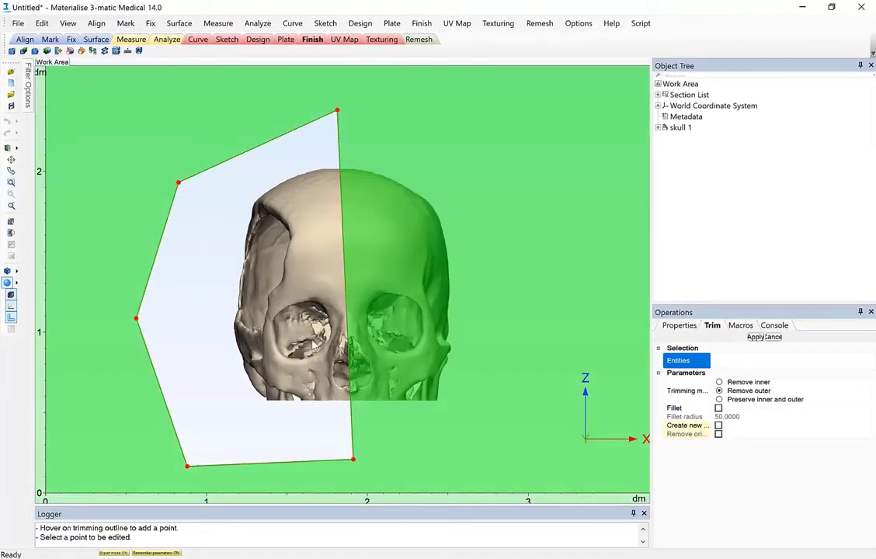
Trim skull 1 with that outline, removing the outer region
left_click(680, 128)
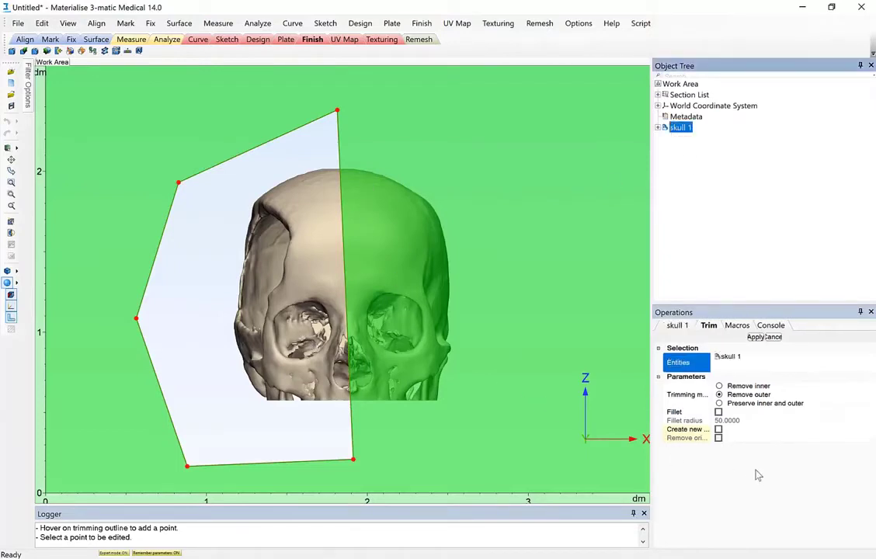
left_click(755, 338)
right_click_drag(464, 268, 385, 294)
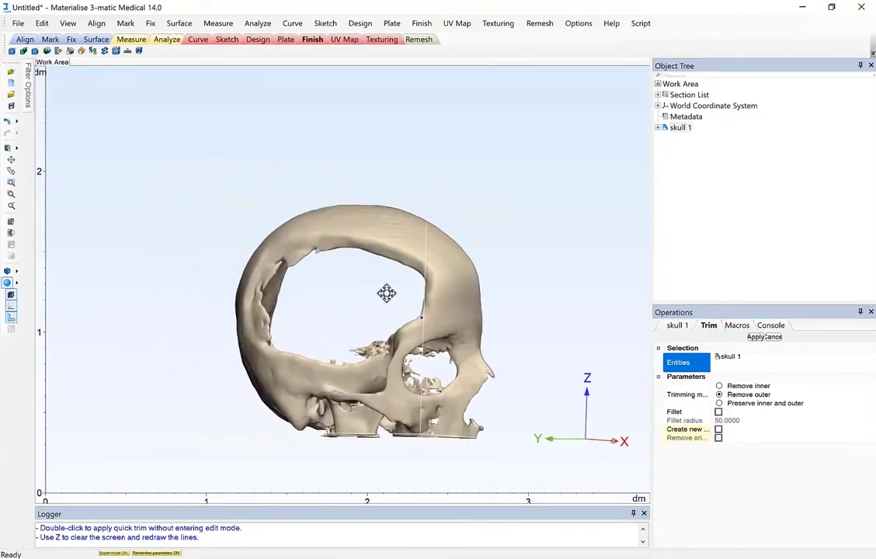
Run a wall thickness analysis on skull 1 with a 12 mm maximum
left_click(174, 43)
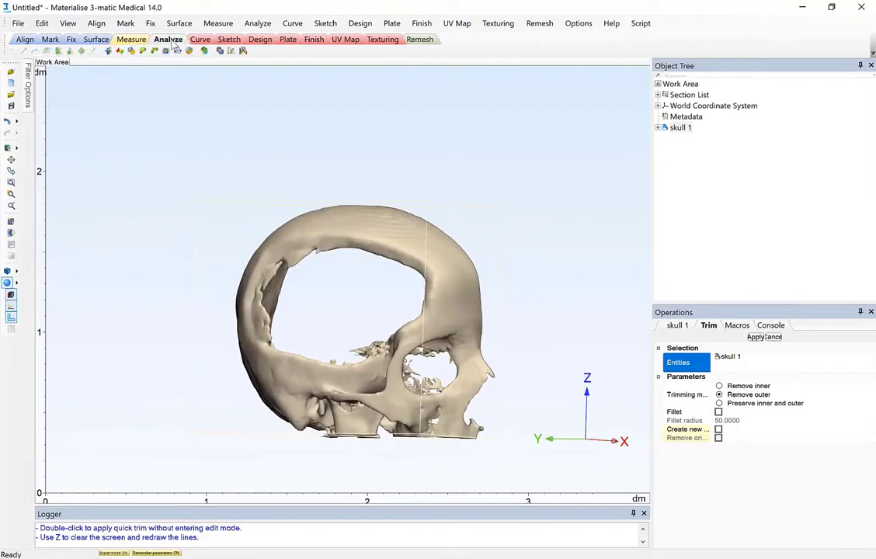
left_click(108, 51)
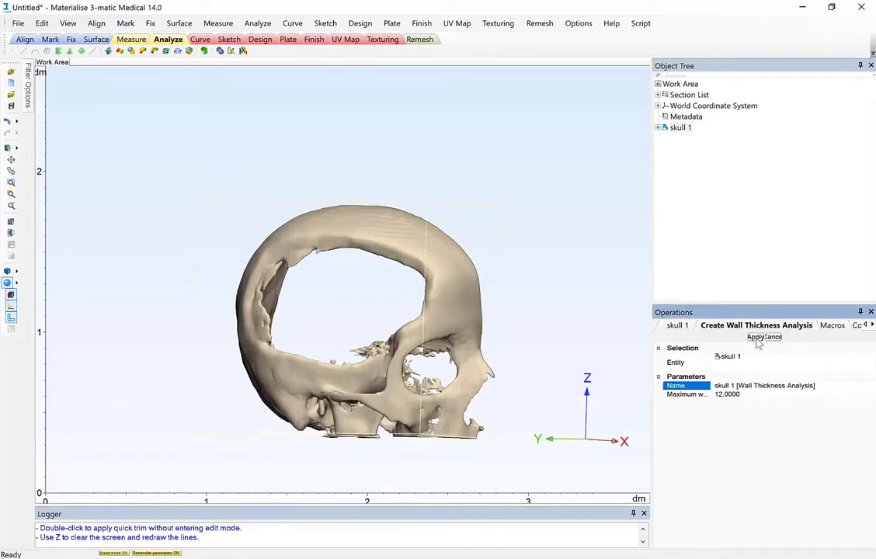
left_click(757, 341)
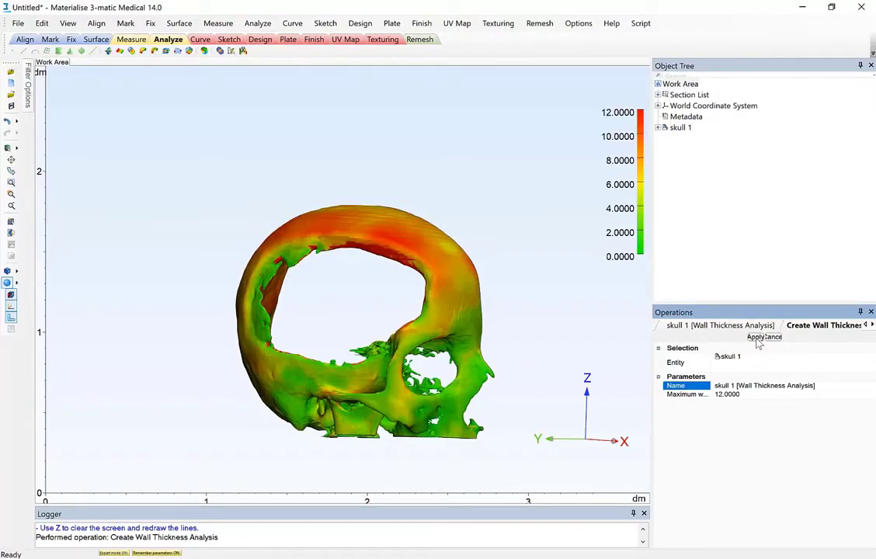
Segment the wall thickness map into 8 bands
right_click_drag(371, 293, 374, 289)
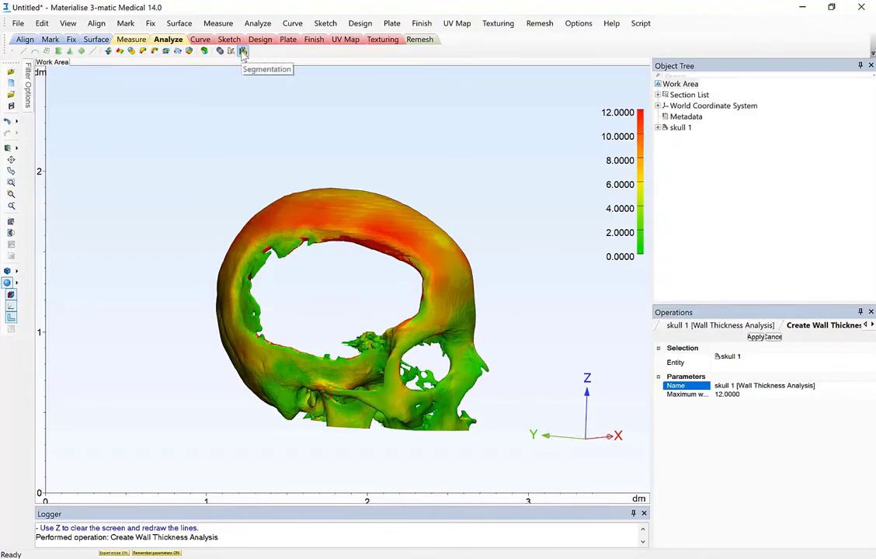
left_click(243, 51)
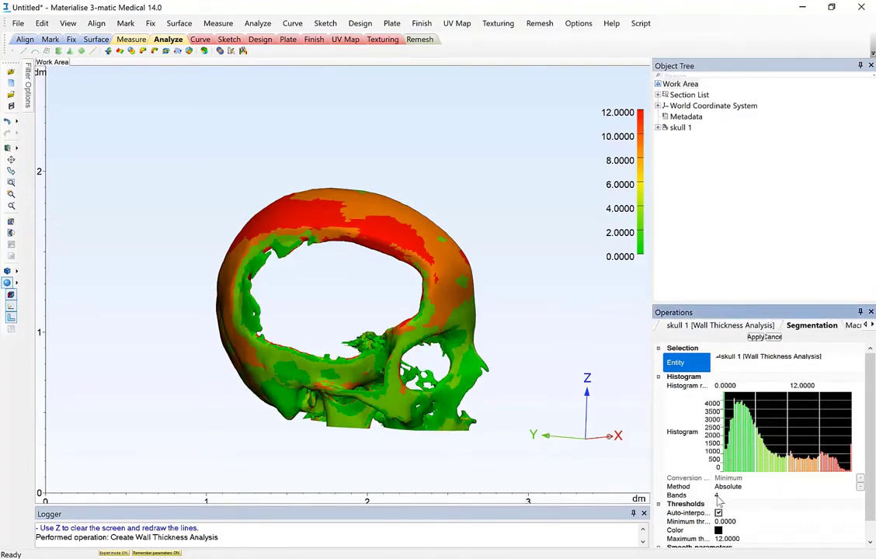
left_click(743, 495)
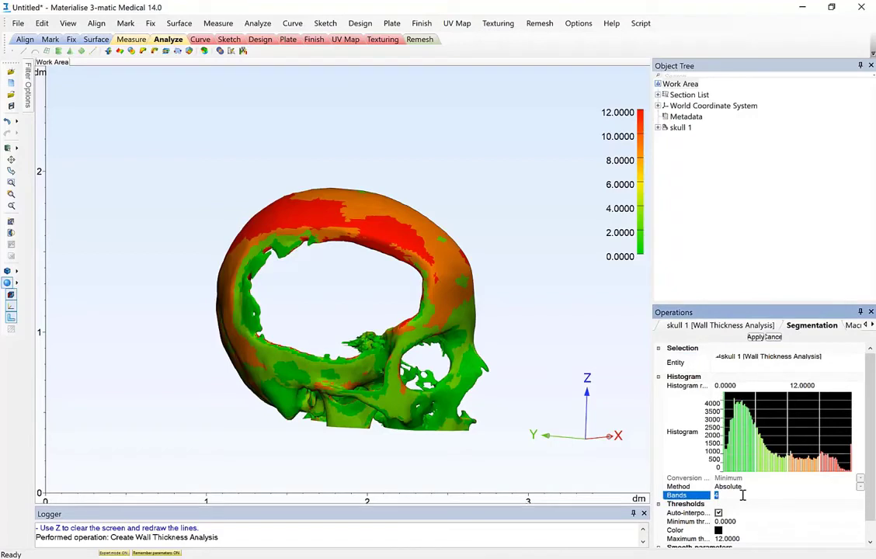
type("8")
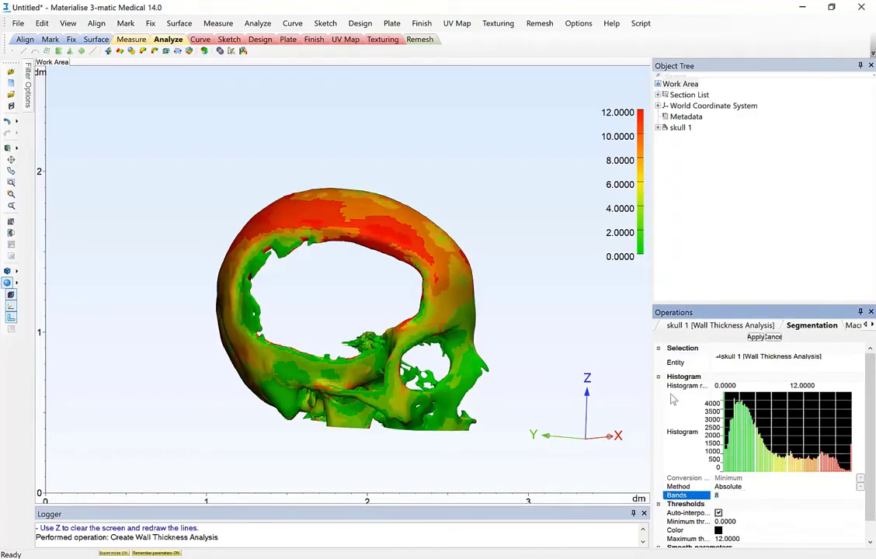
left_click(757, 337)
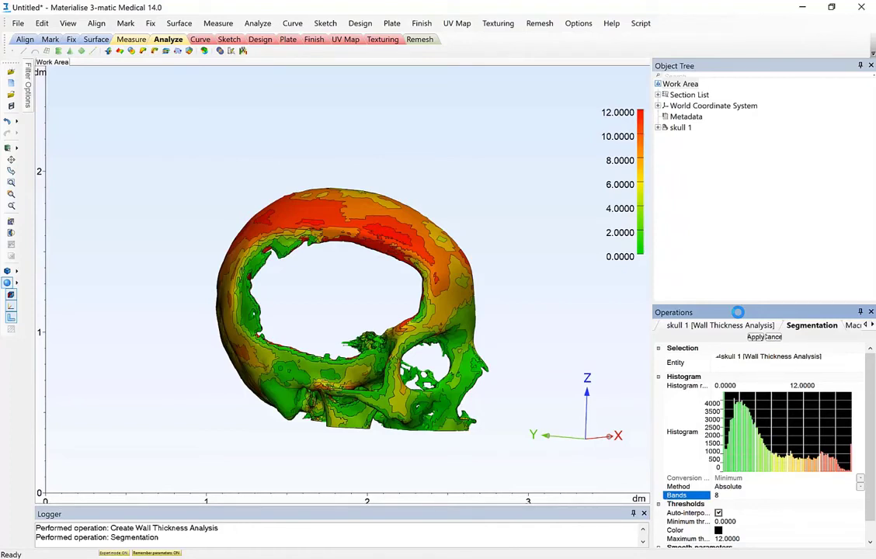
Start a 3mf export of the banded half skull from the File menu
left_click(17, 24)
mouse_move(65, 142)
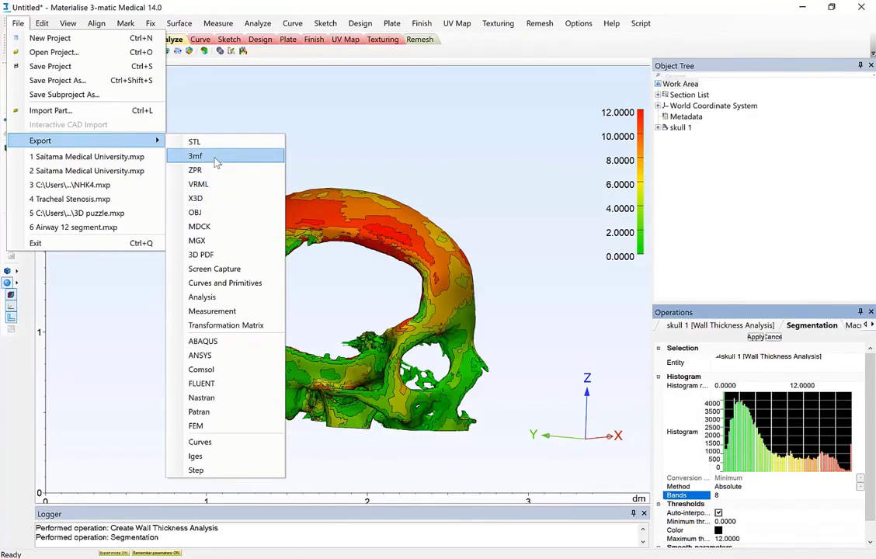
left_click(196, 156)
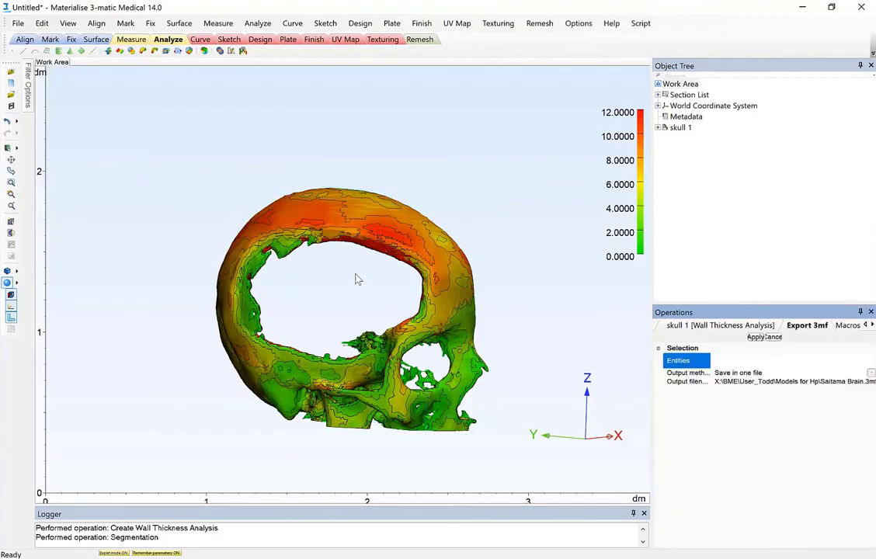